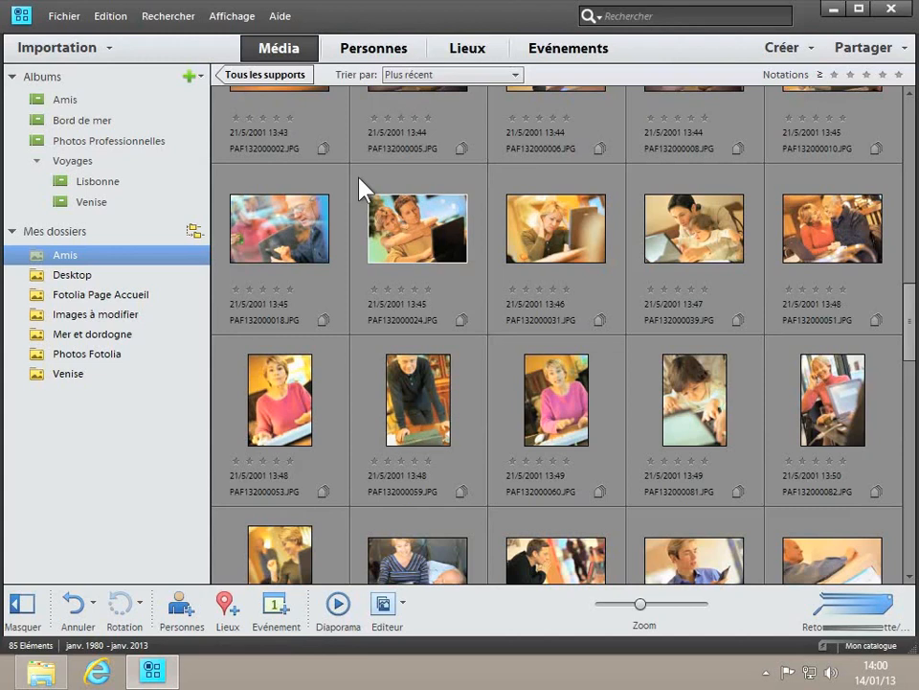
Select four neighbouring photos and create a photo collage from them at 210 x 297 mm with the De base theme.
left_click_drag(359, 178, 595, 460)
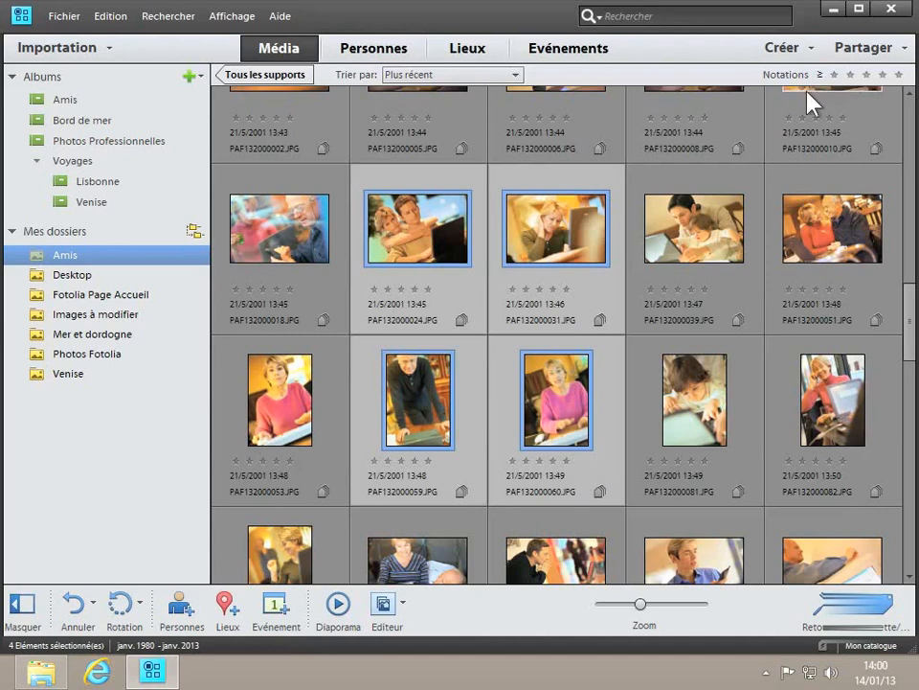
left_click(809, 51)
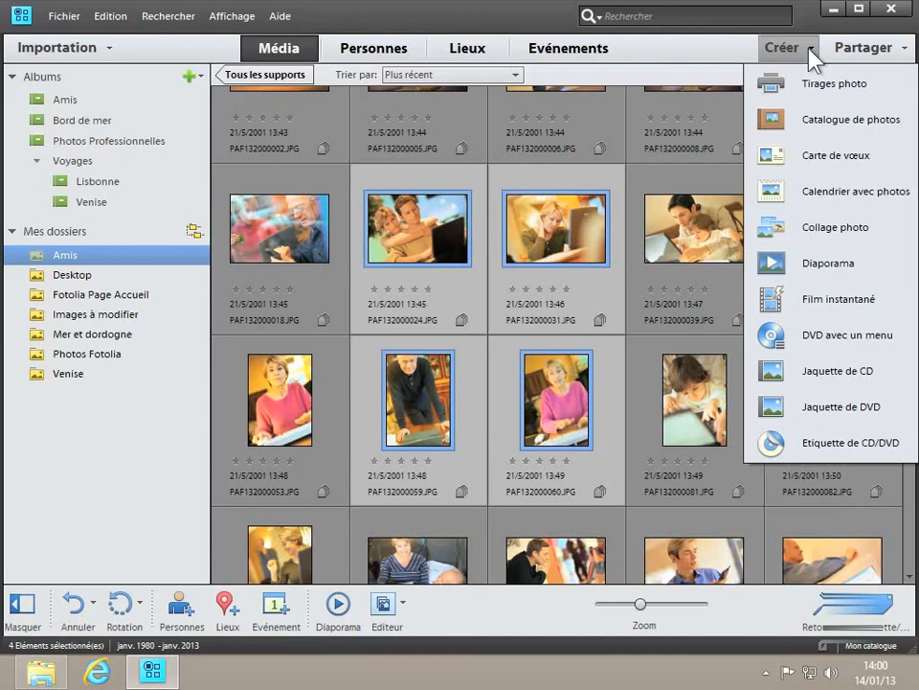
left_click(803, 240)
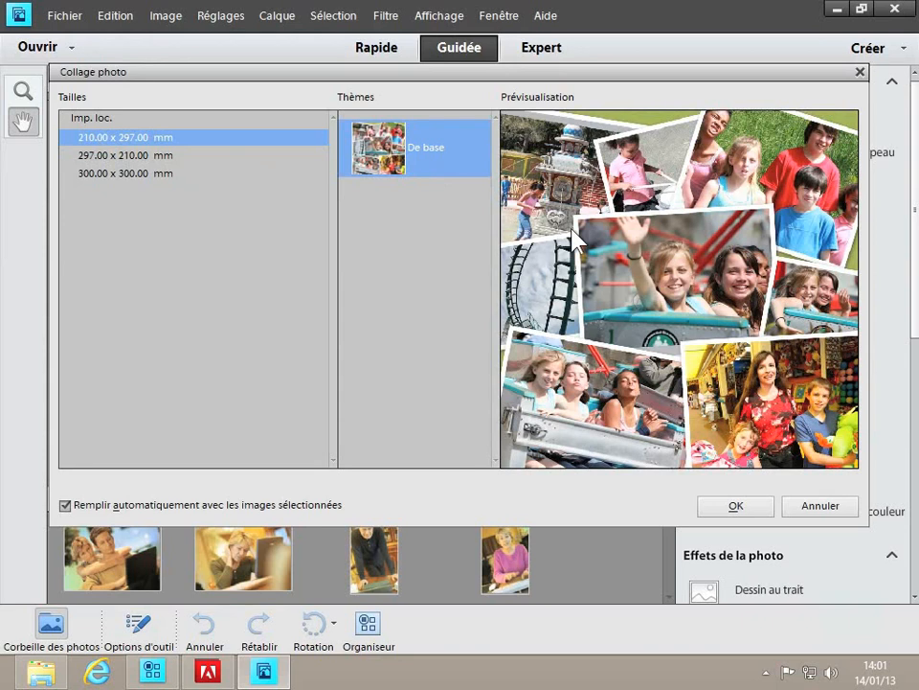
left_click(717, 512)
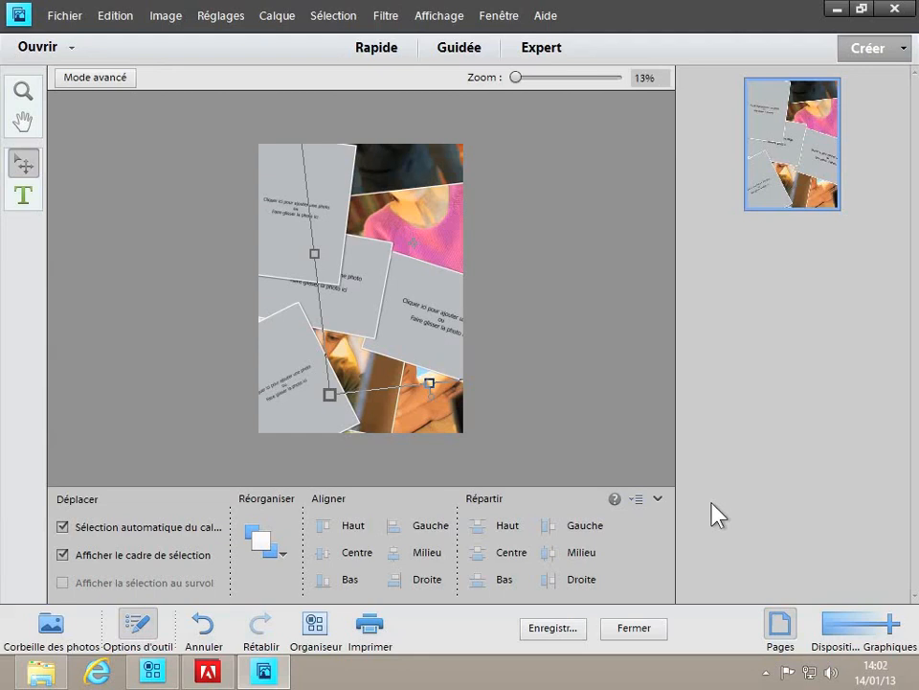
Fill the empty placeholder at the collage's right edge with Fotolia_5265250_M-1.jpg from the Images professionnelles folder in the Images library.
left_click(416, 190)
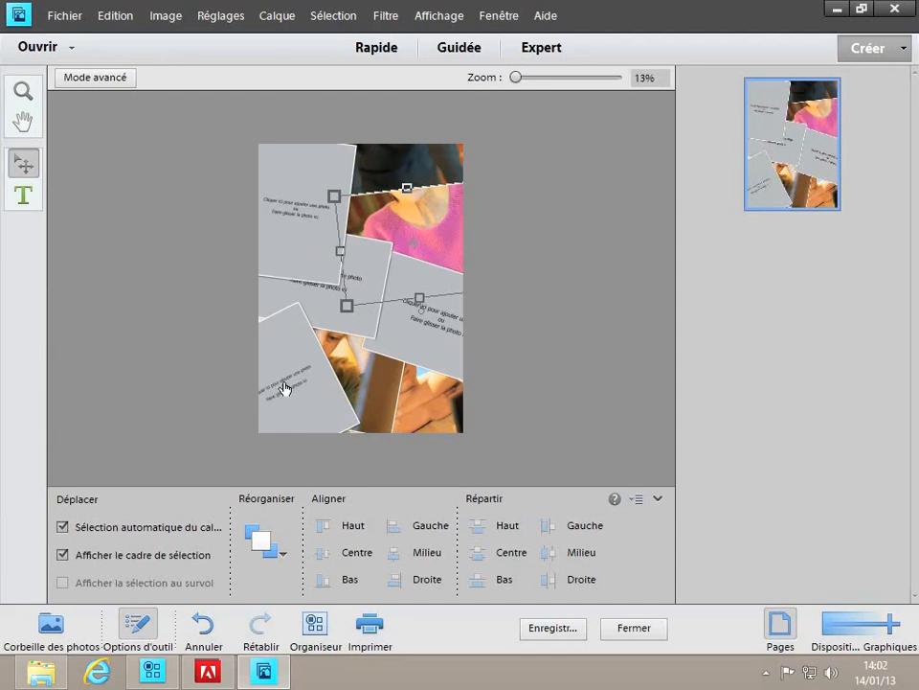
left_click(432, 320)
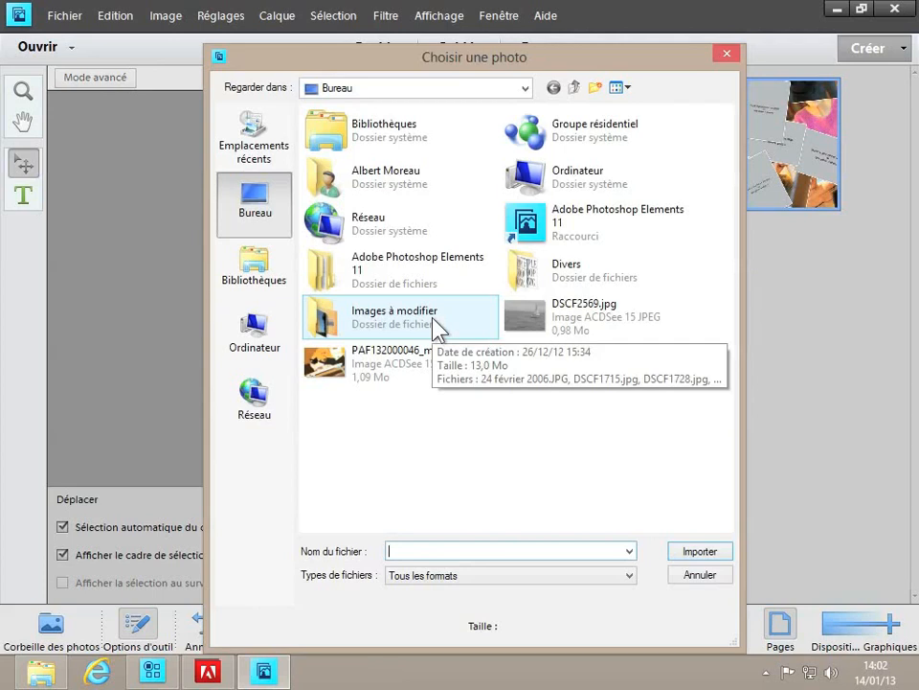
left_click(255, 275)
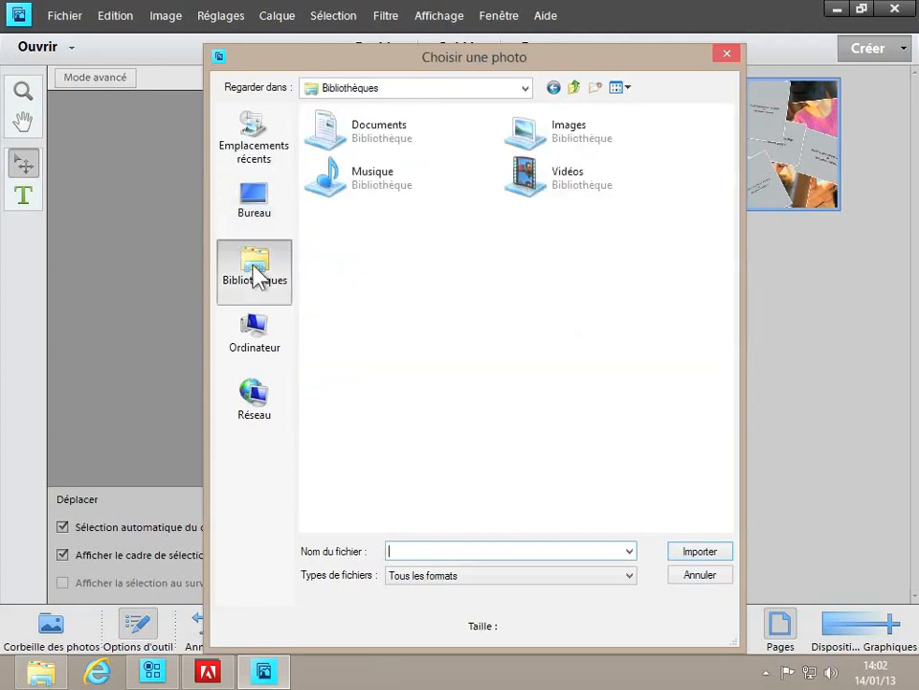
double_click(563, 149)
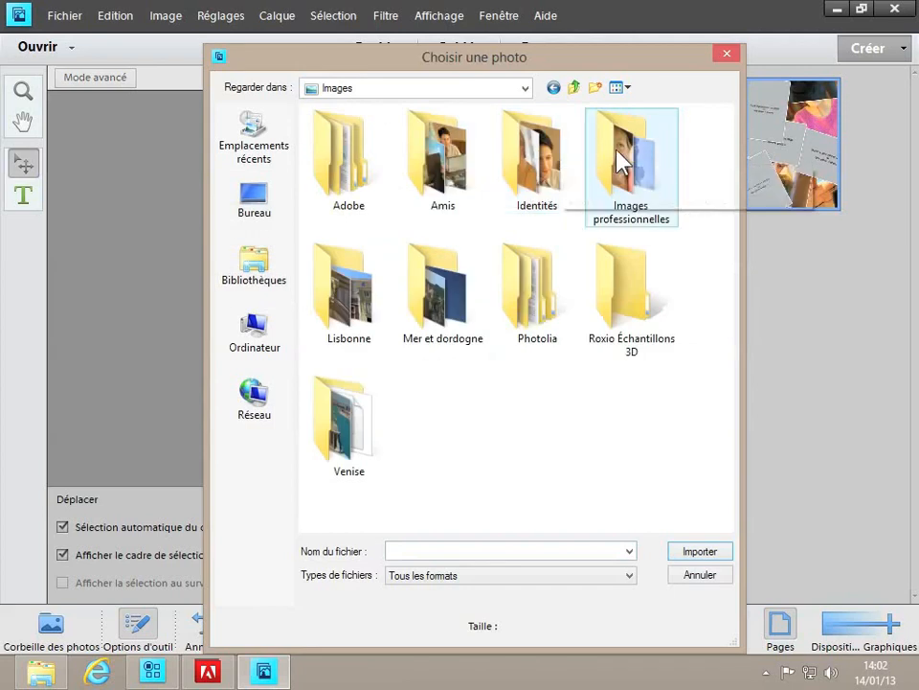
double_click(621, 163)
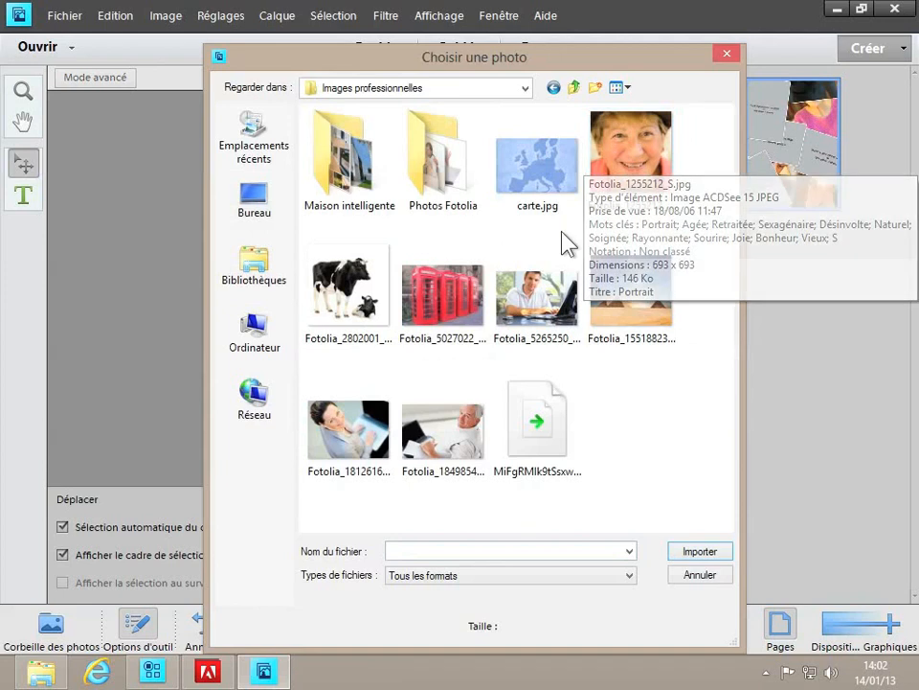
left_click(525, 297)
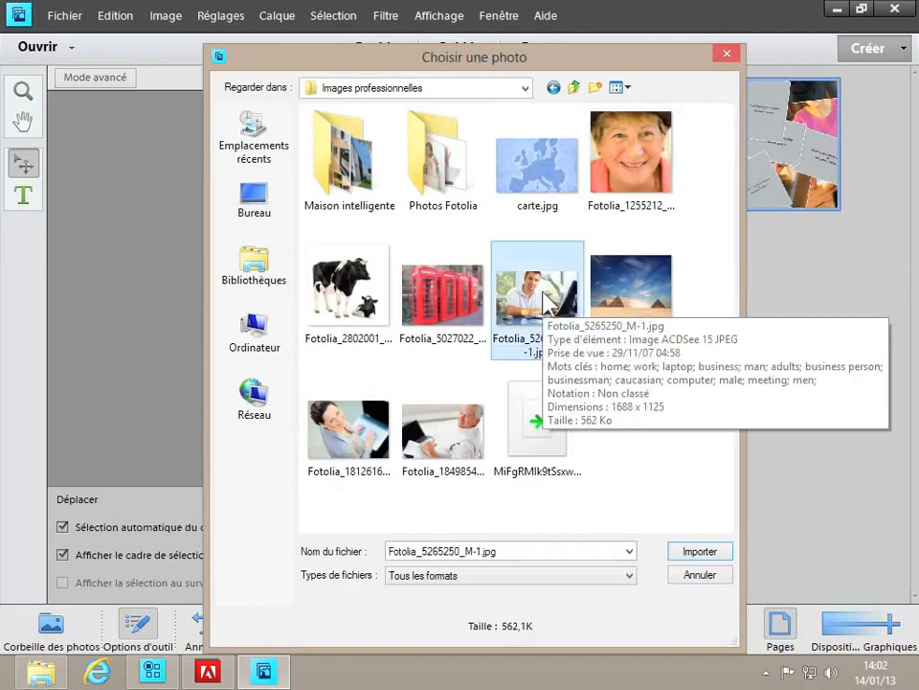
left_click(698, 555)
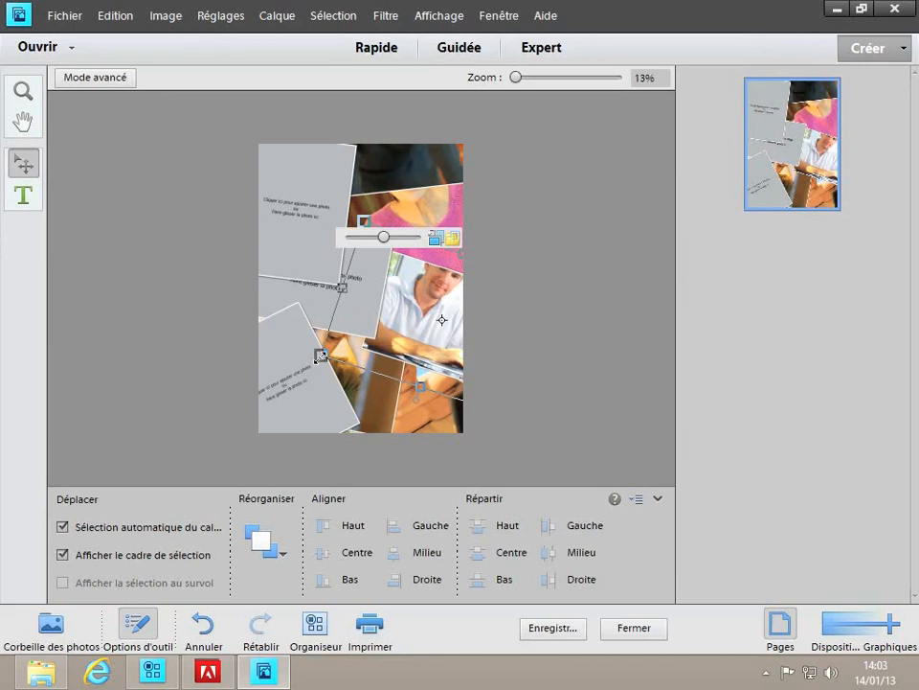
Scale the inserted photo to 86.11%, rotate it -0.59 degrees and reposition it within its collage frame.
left_click_drag(321, 357, 355, 347)
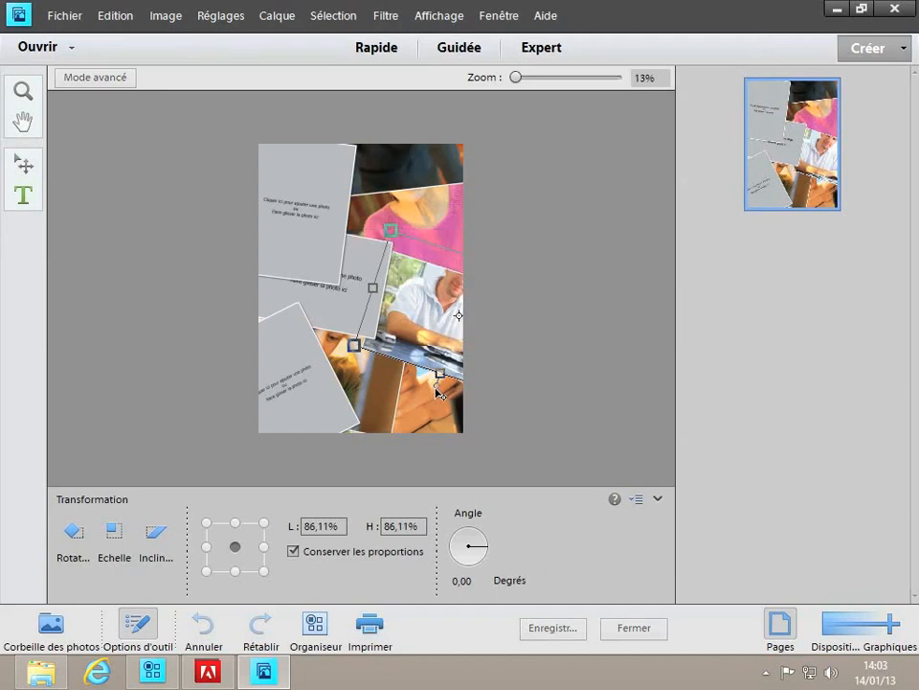
mouse_move(438, 393)
left_mouse_down()
mouse_move(466, 368)
mouse_move(432, 382)
mouse_move(436, 376)
mouse_move(437, 388)
left_mouse_up()
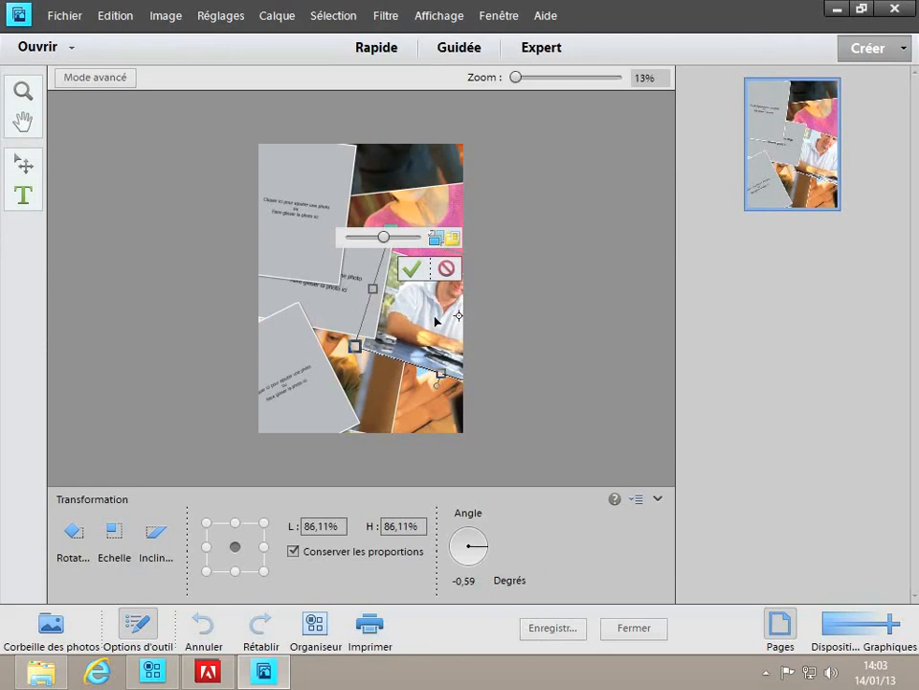
left_click_drag(435, 313, 407, 320)
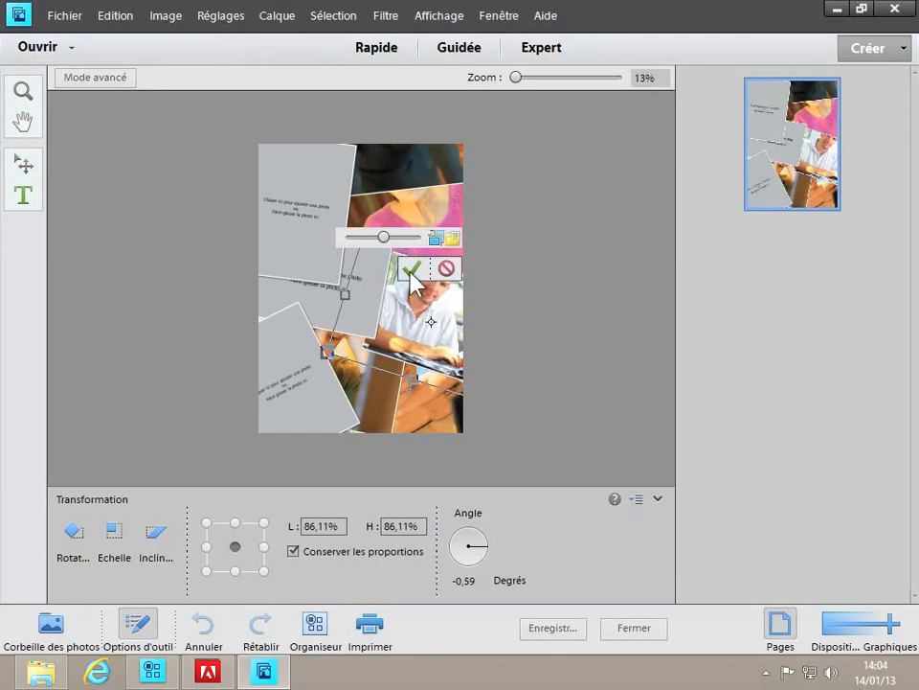
left_click(411, 270)
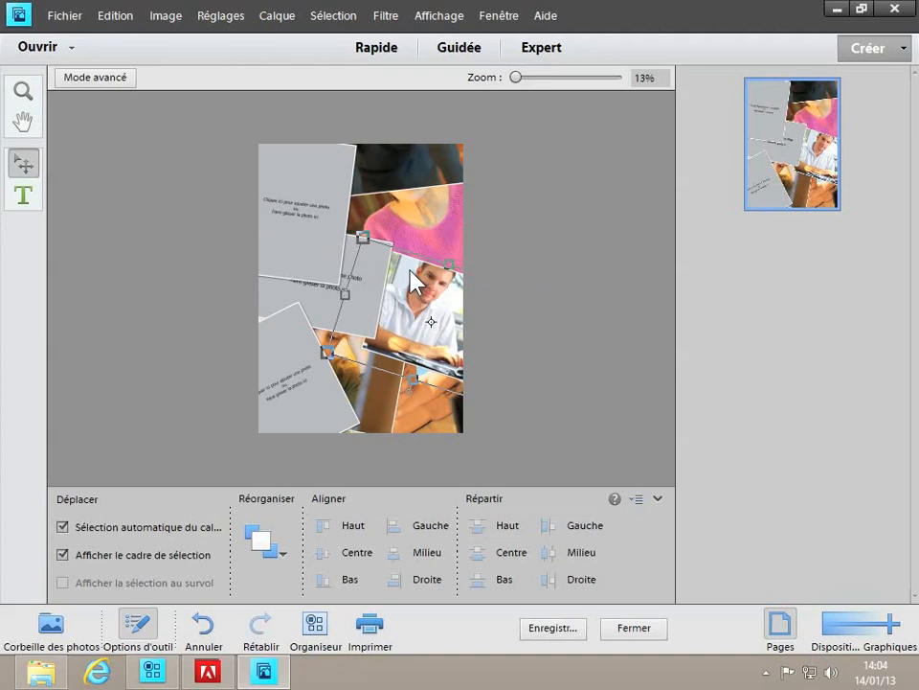
left_click_drag(414, 283, 444, 296)
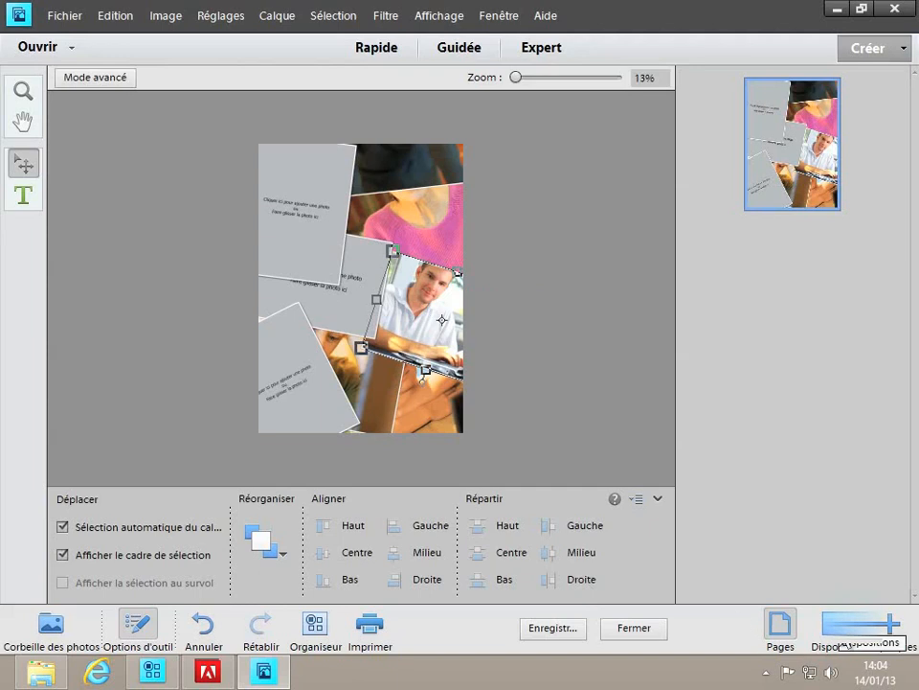
Apply the first layout under Dispositions différentes, with overlapping tilted photos, to the collage.
left_click(840, 634)
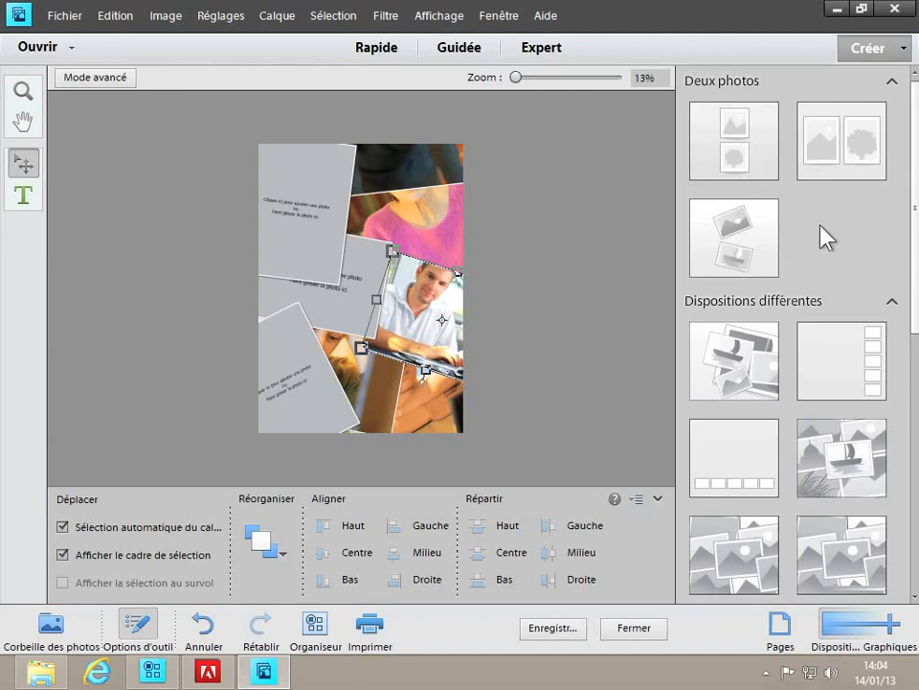
left_click_drag(915, 292, 915, 381)
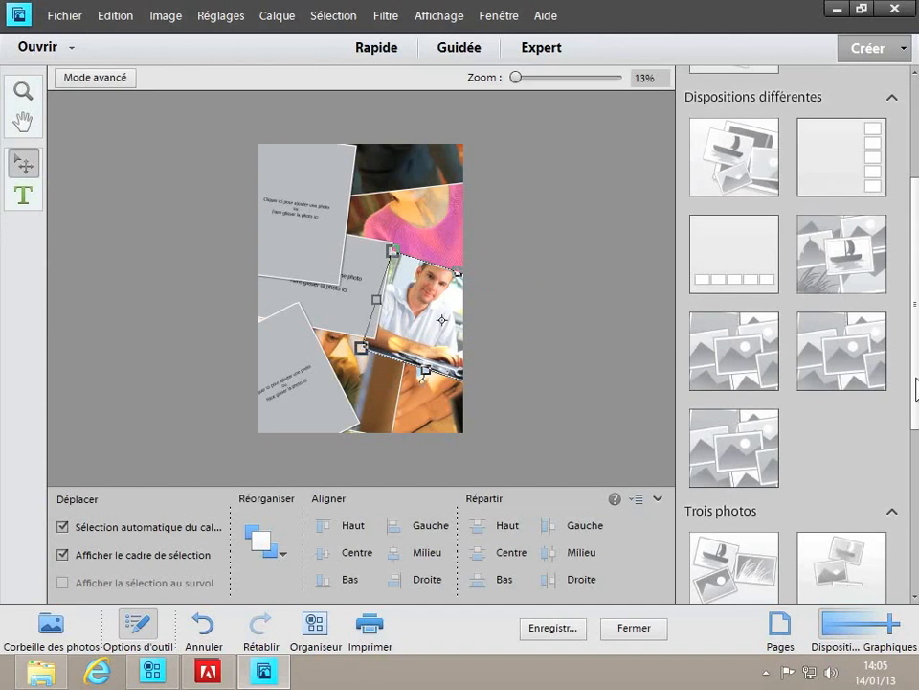
left_click_drag(916, 388, 911, 272)
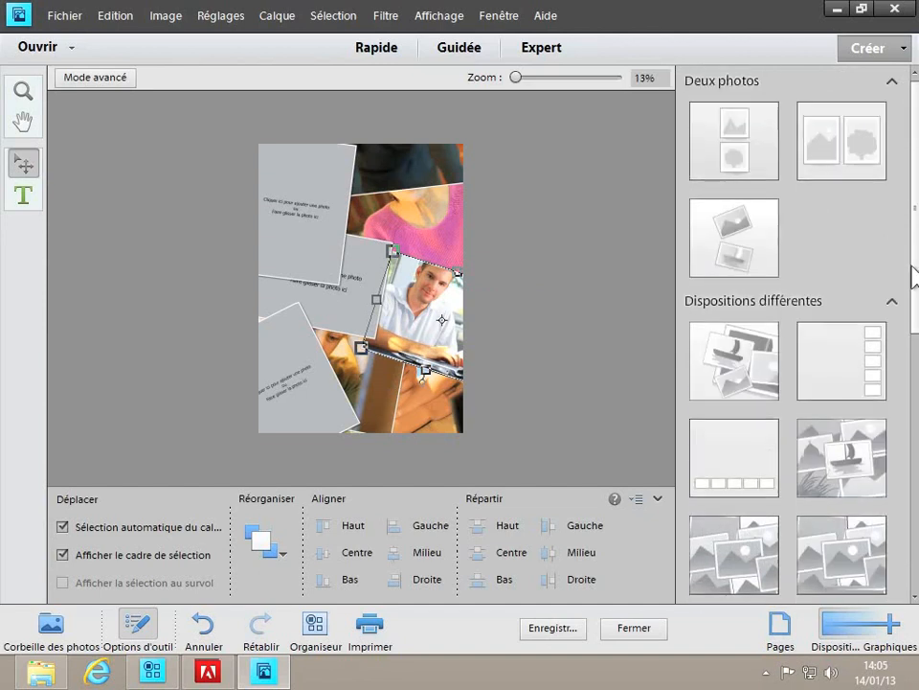
left_click(735, 371)
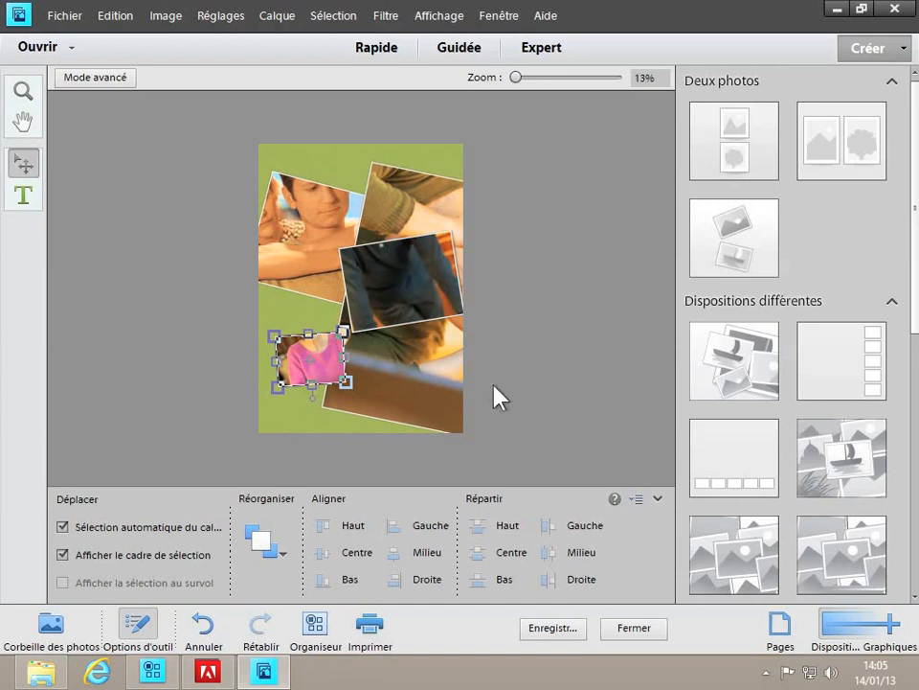
Replace the collage's background with the speckled beige texture from Arrière-plans.
left_click(893, 634)
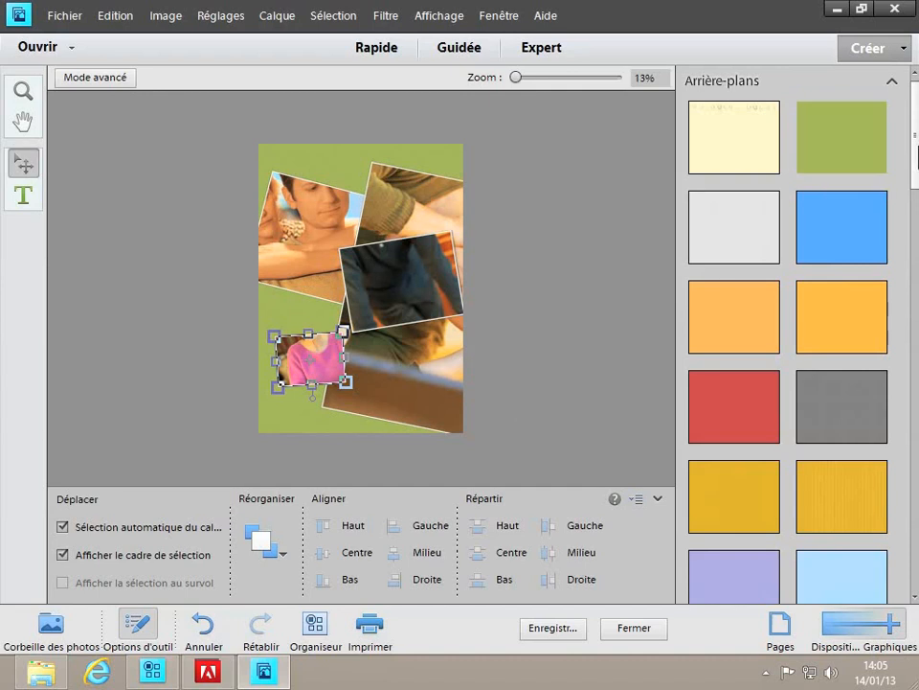
left_click_drag(918, 157, 910, 188)
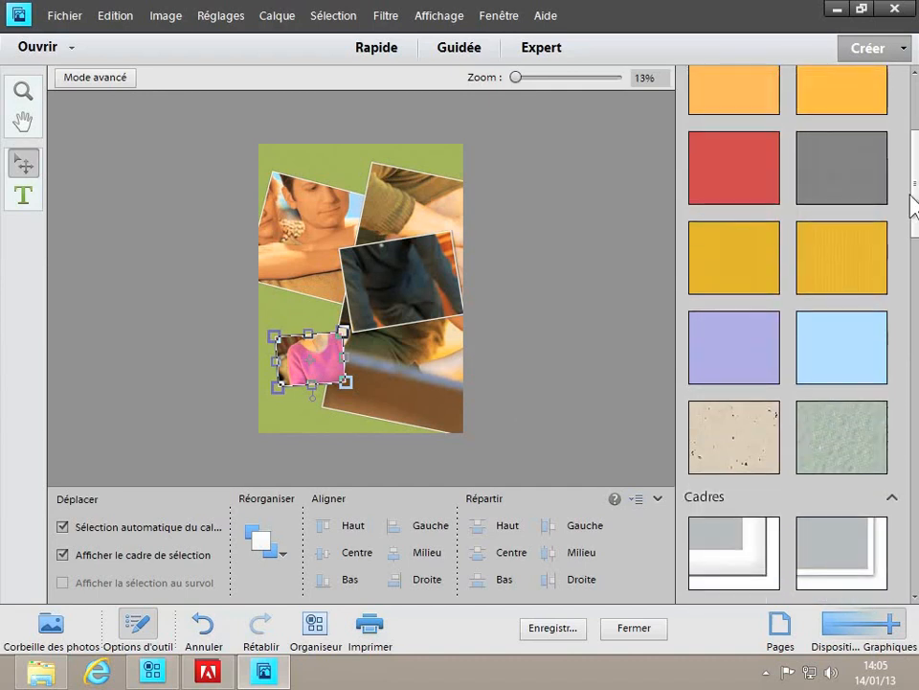
double_click(725, 420)
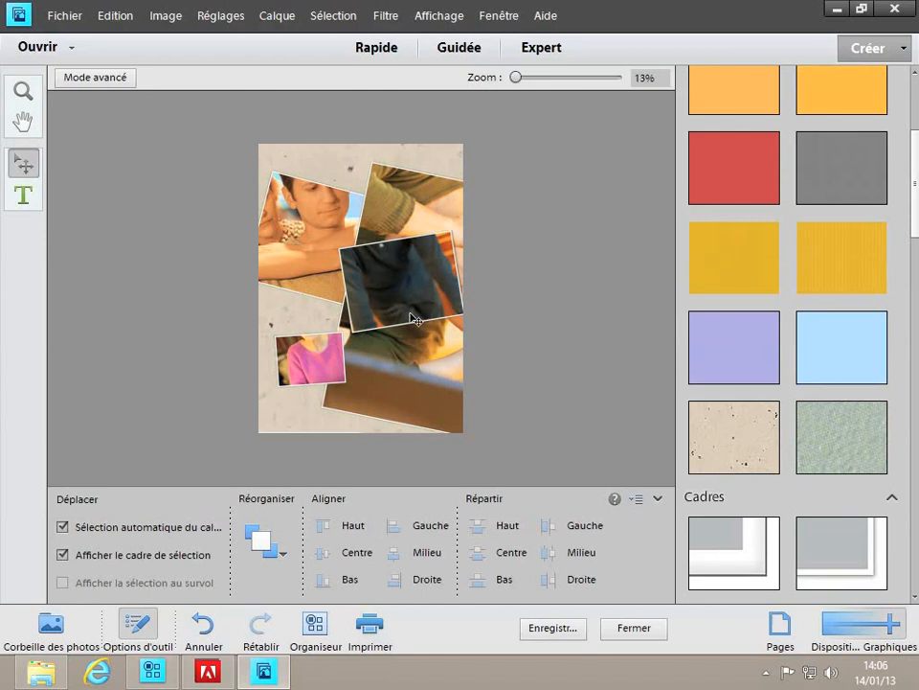
Set up the horizontal Text tool with the Postino Std font and a line spacing of 100 pt.
left_click(27, 197)
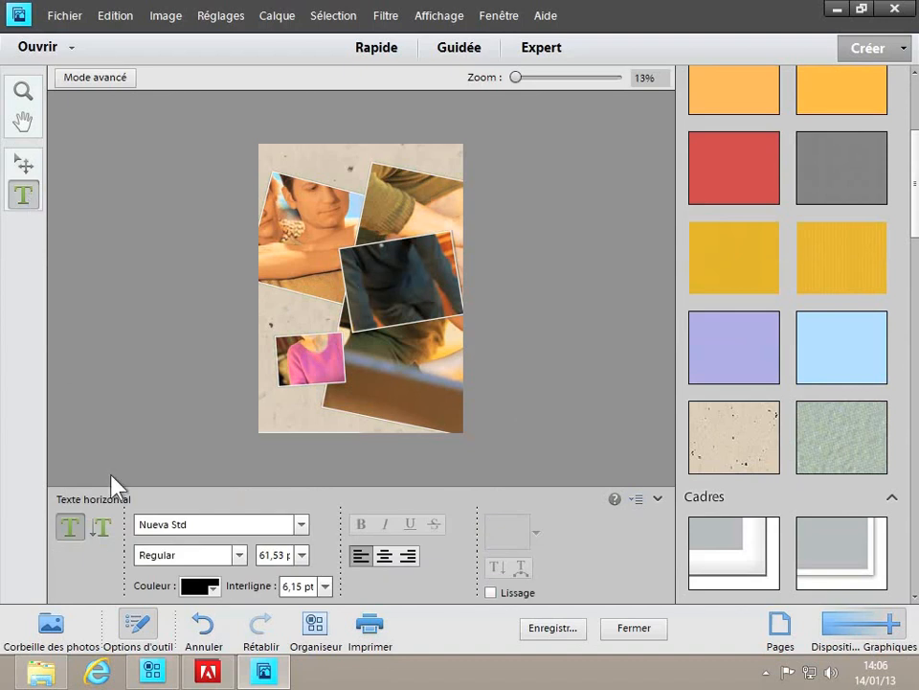
left_click(300, 524)
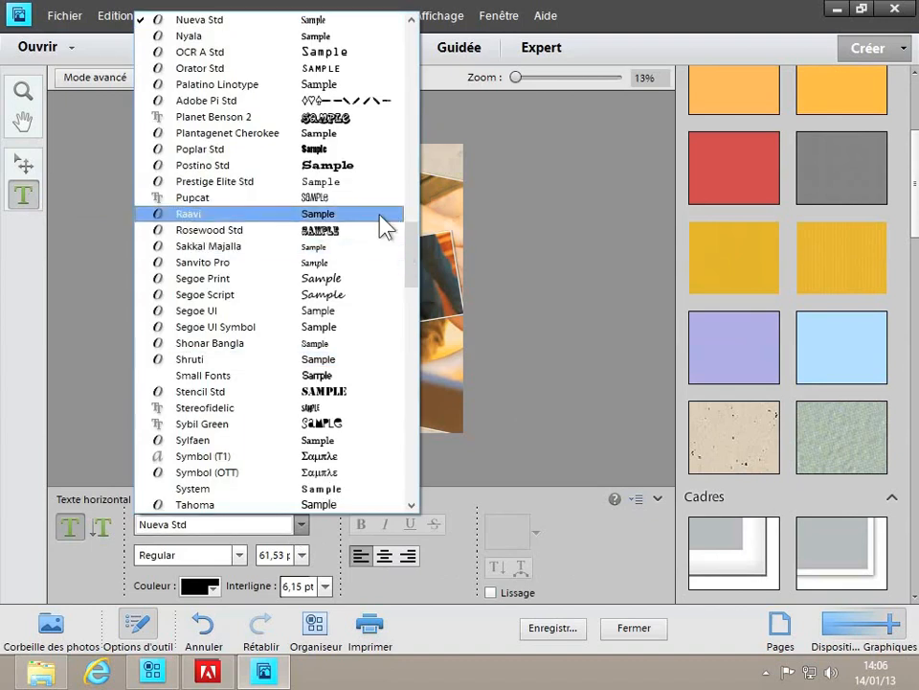
left_click(366, 163)
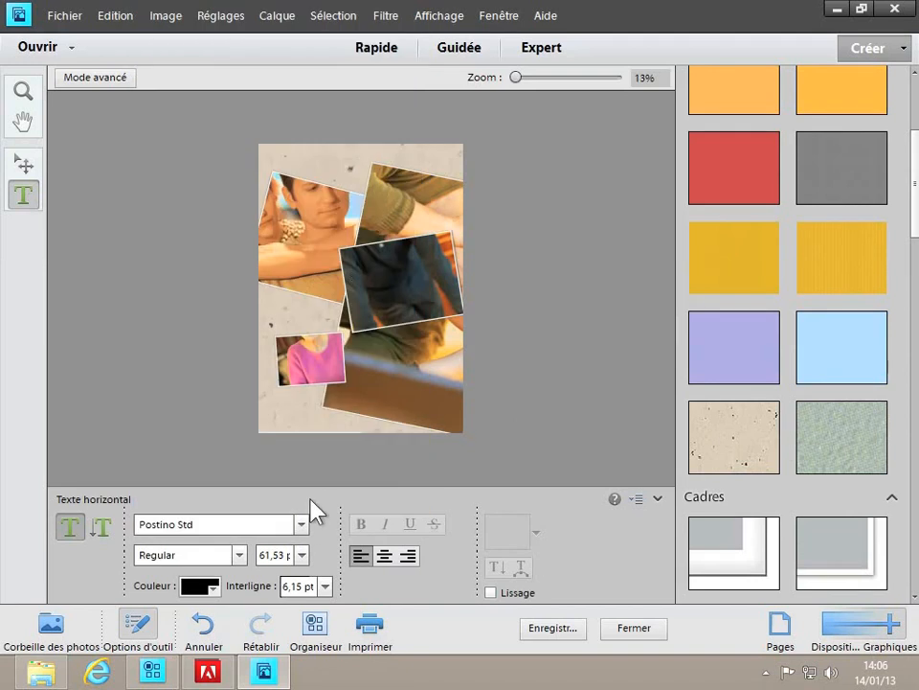
left_click(238, 556)
left_click(236, 564)
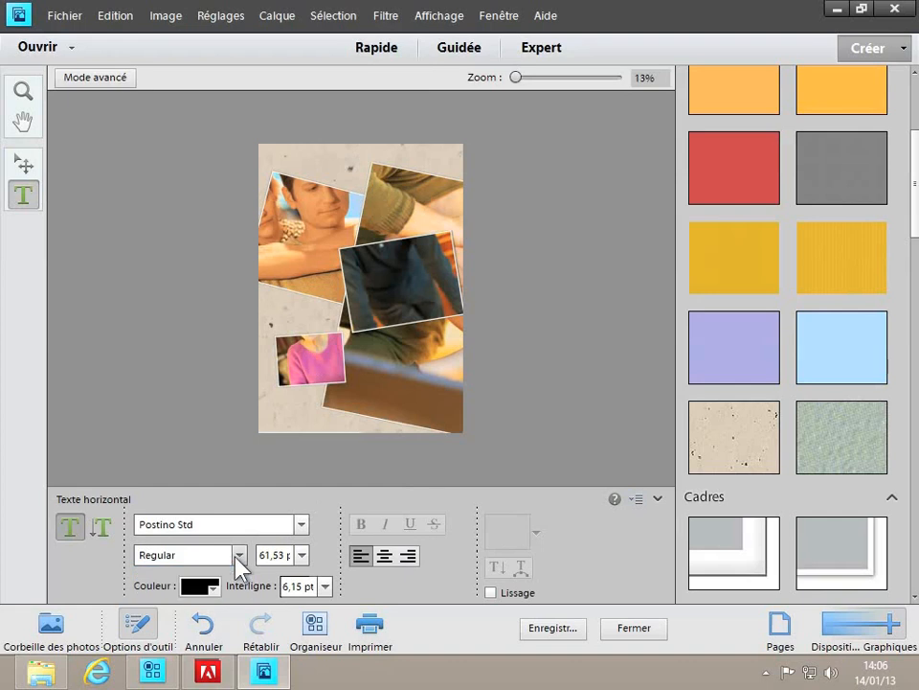
left_click(302, 555)
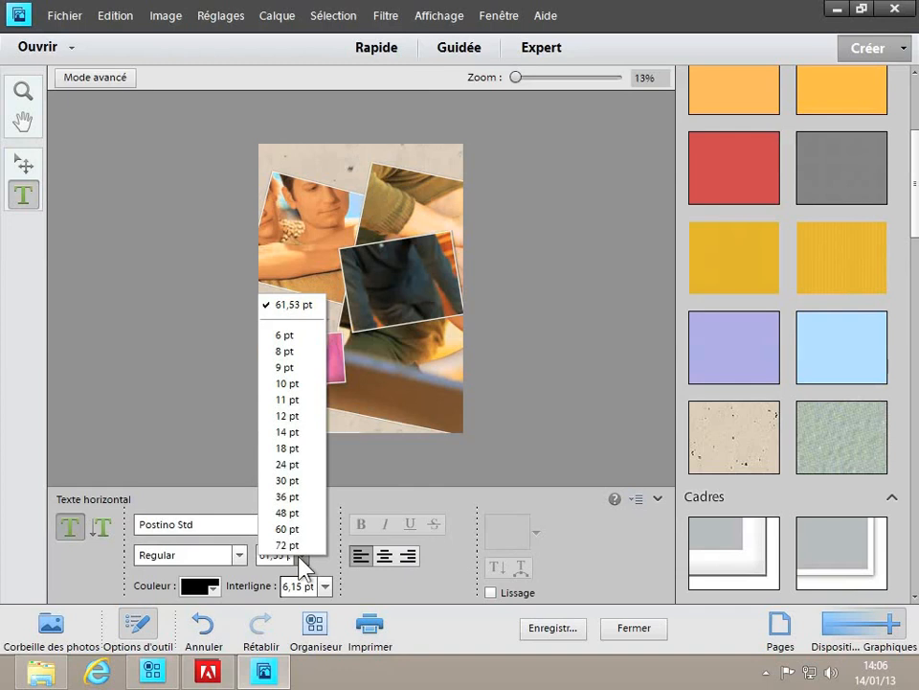
left_click(301, 567)
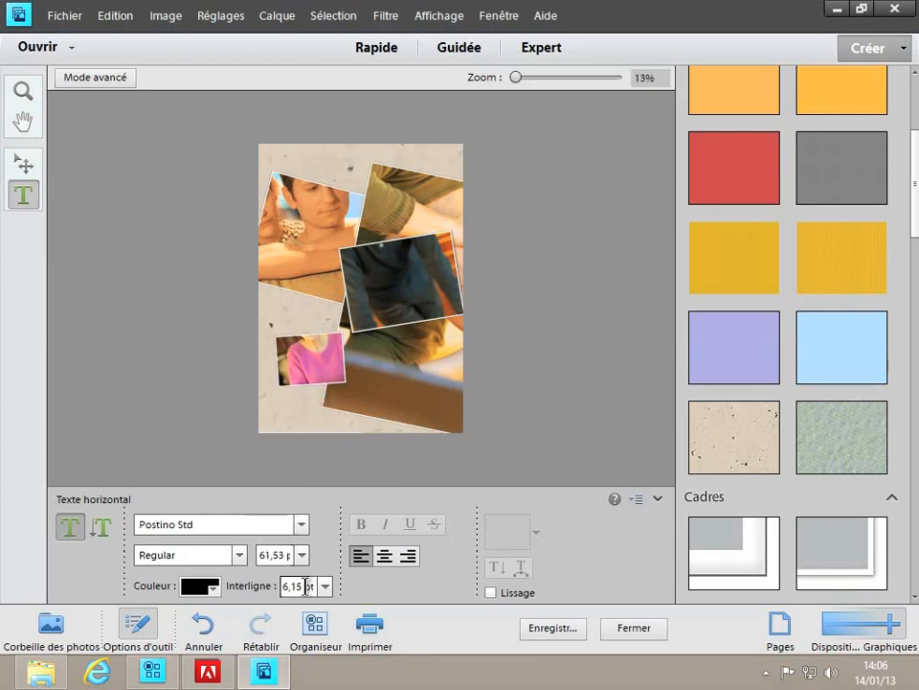
left_click_drag(306, 587, 272, 586)
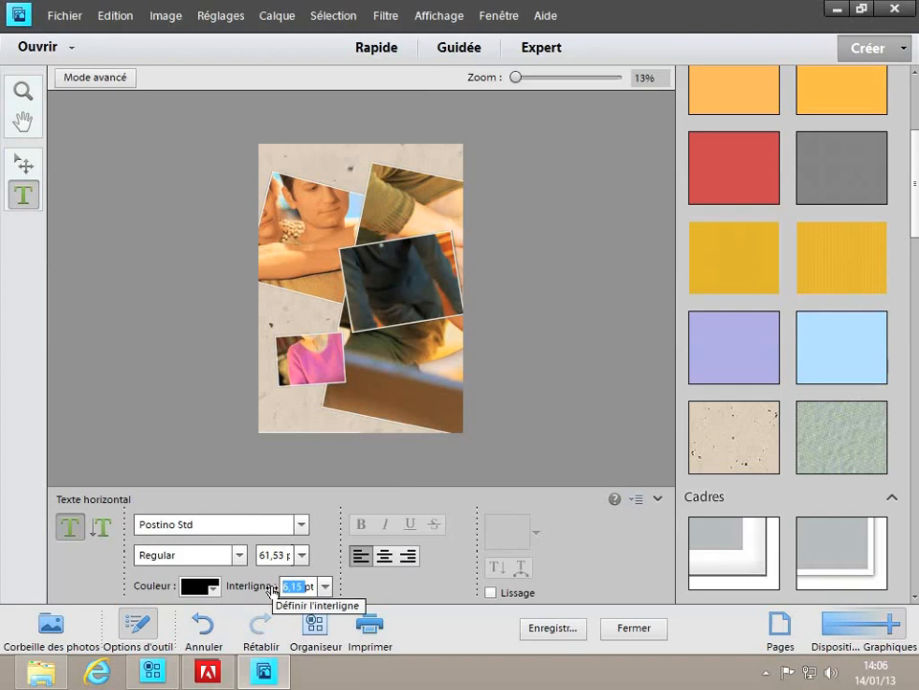
type("100")
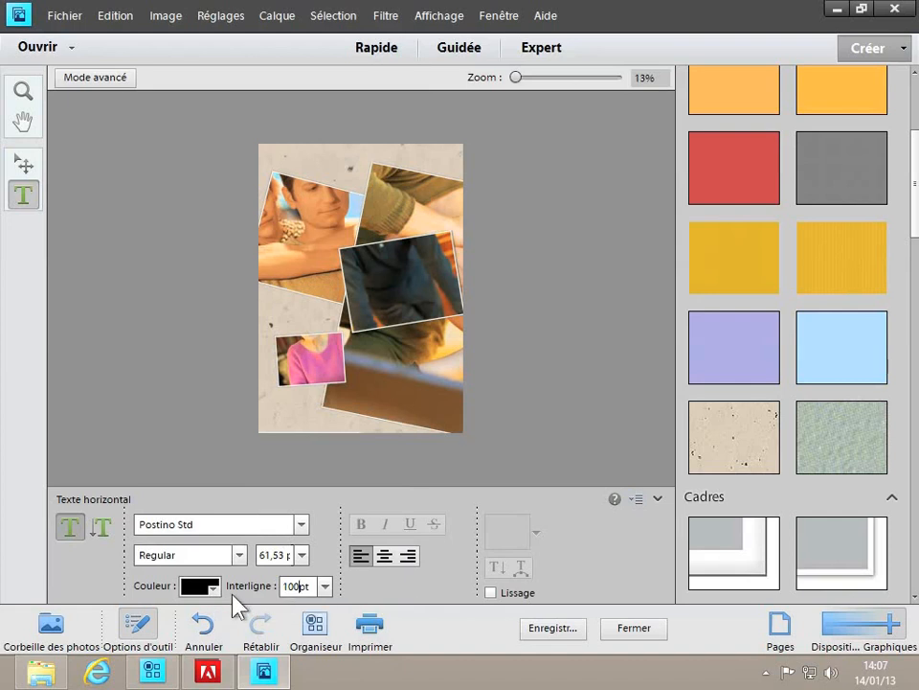
left_click(212, 587)
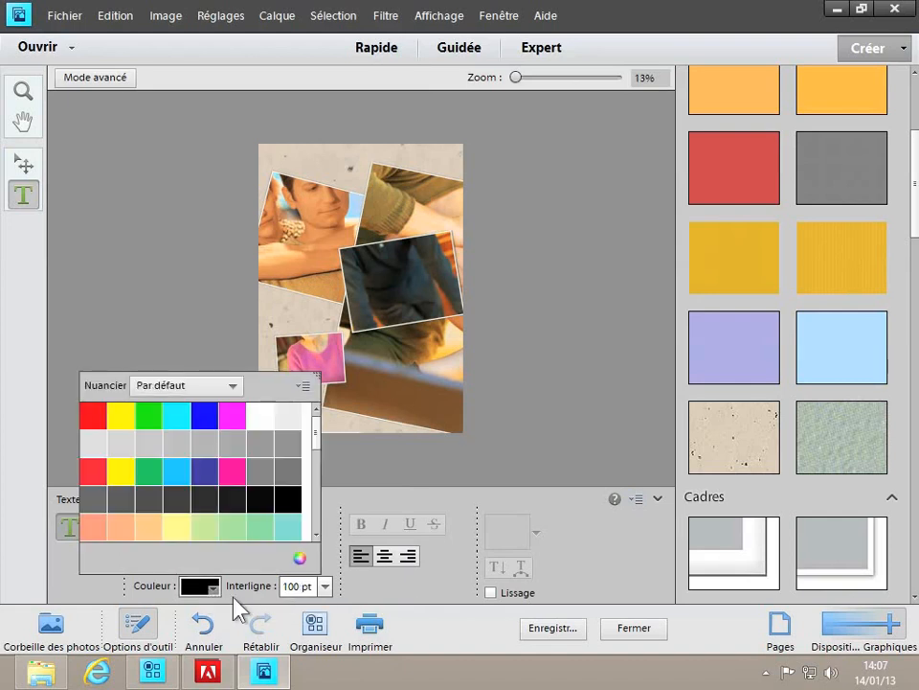
left_click(232, 598)
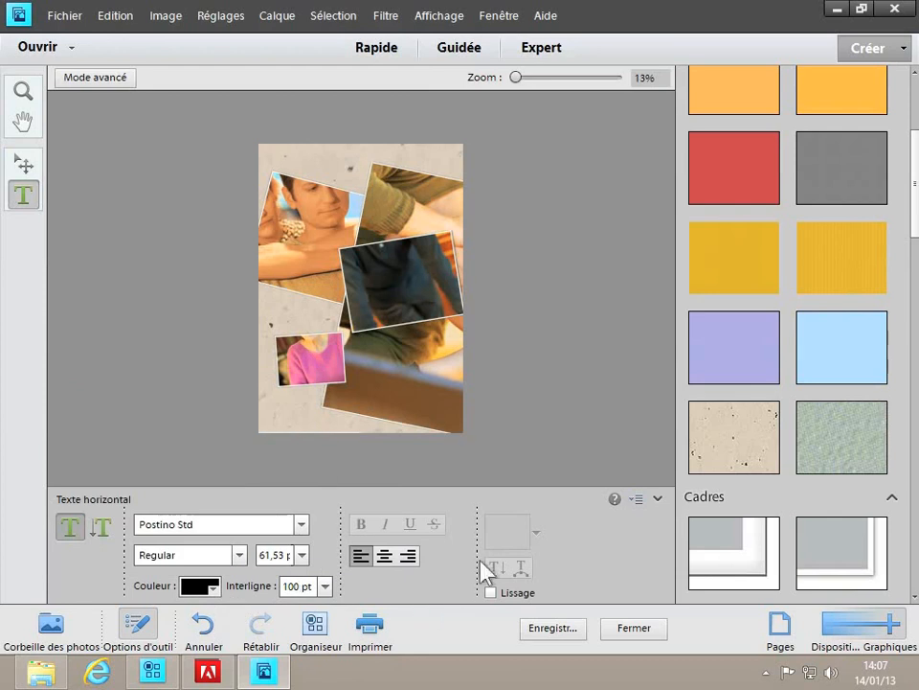
Add the caption "Merci" below the small pink-sweater photo and warp it with the horizontal Arc supérieur style.
left_click(271, 409)
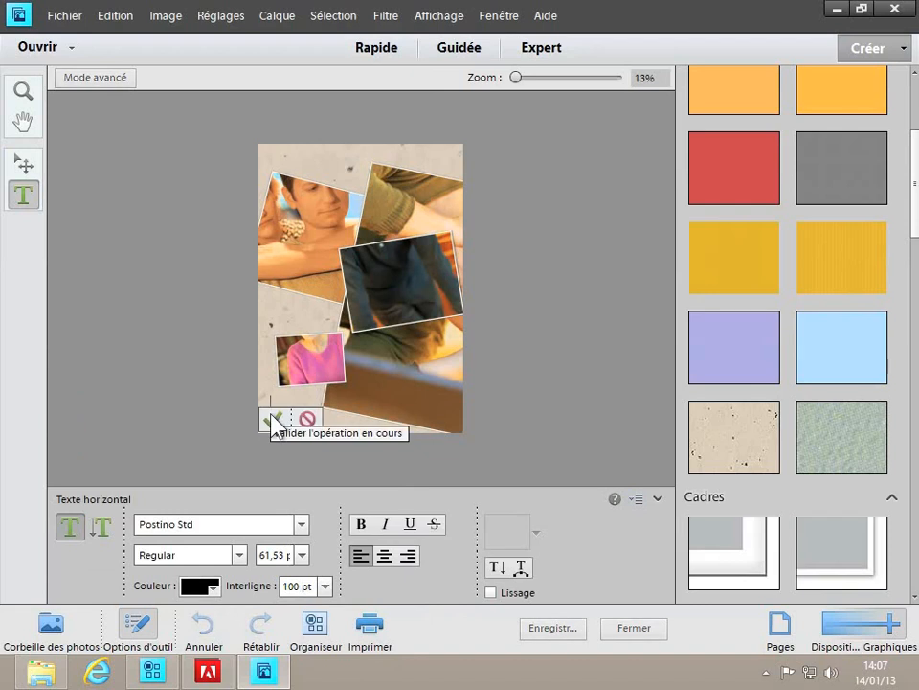
type("Mor")
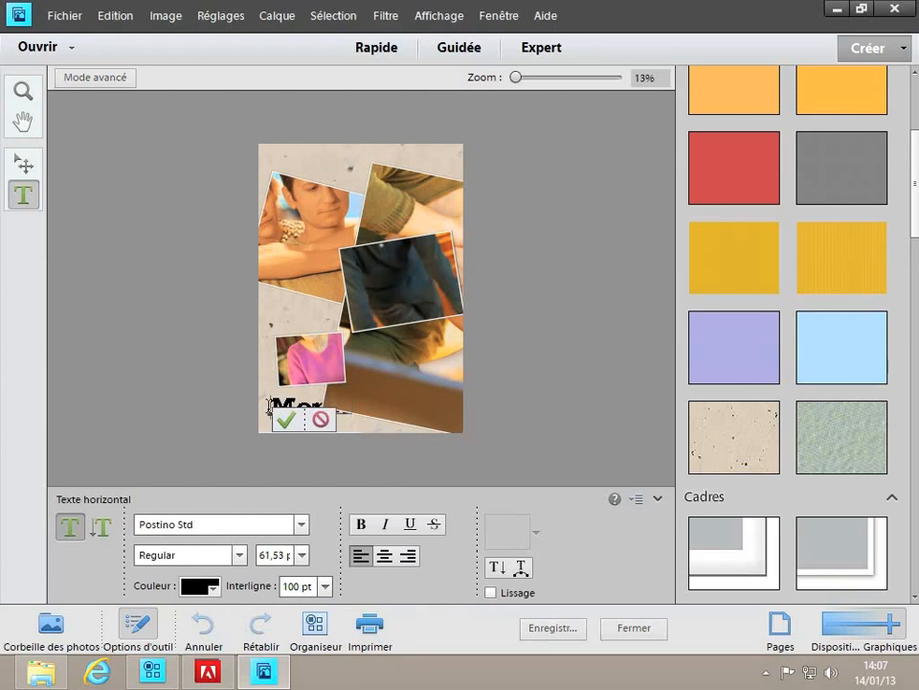
left_click_drag(271, 406, 372, 414)
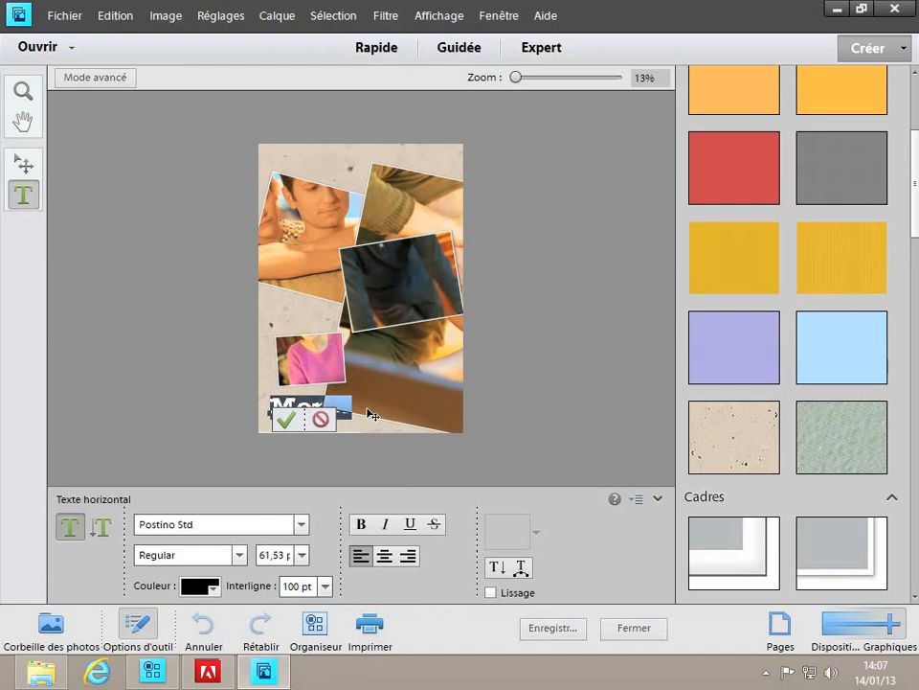
left_click(523, 575)
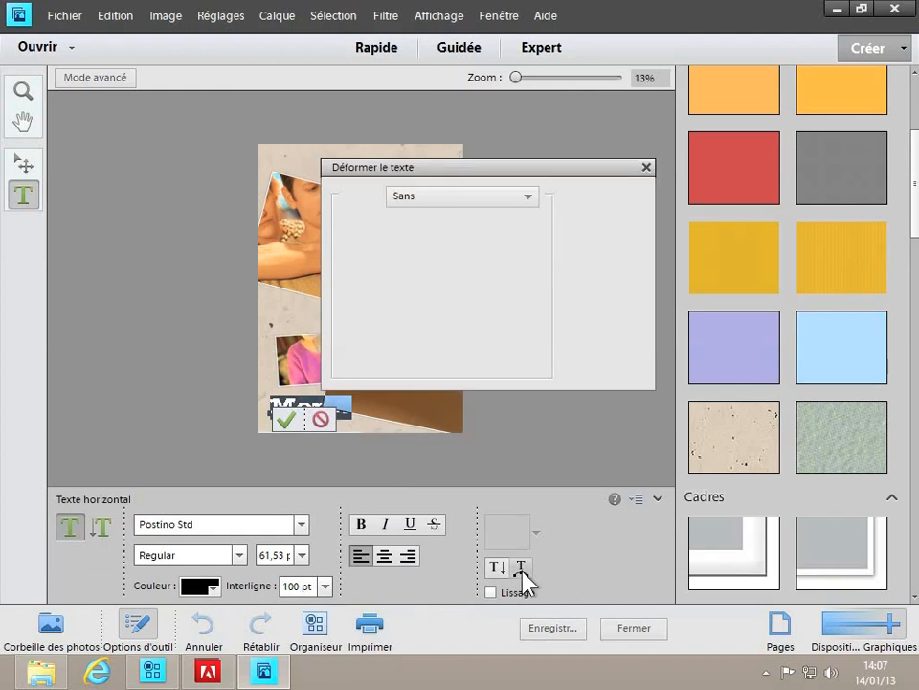
left_click(527, 196)
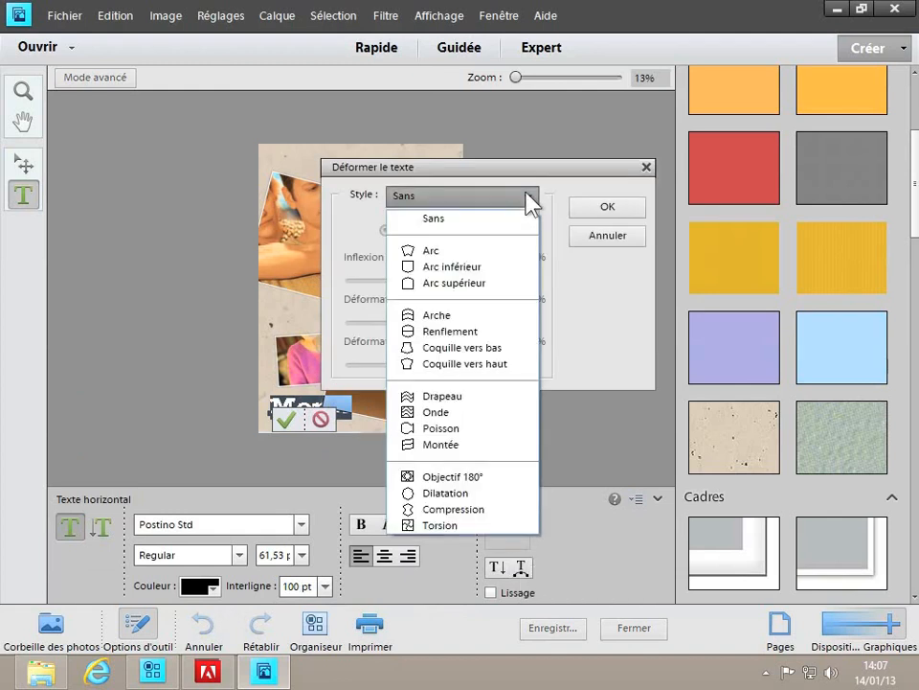
left_click(498, 283)
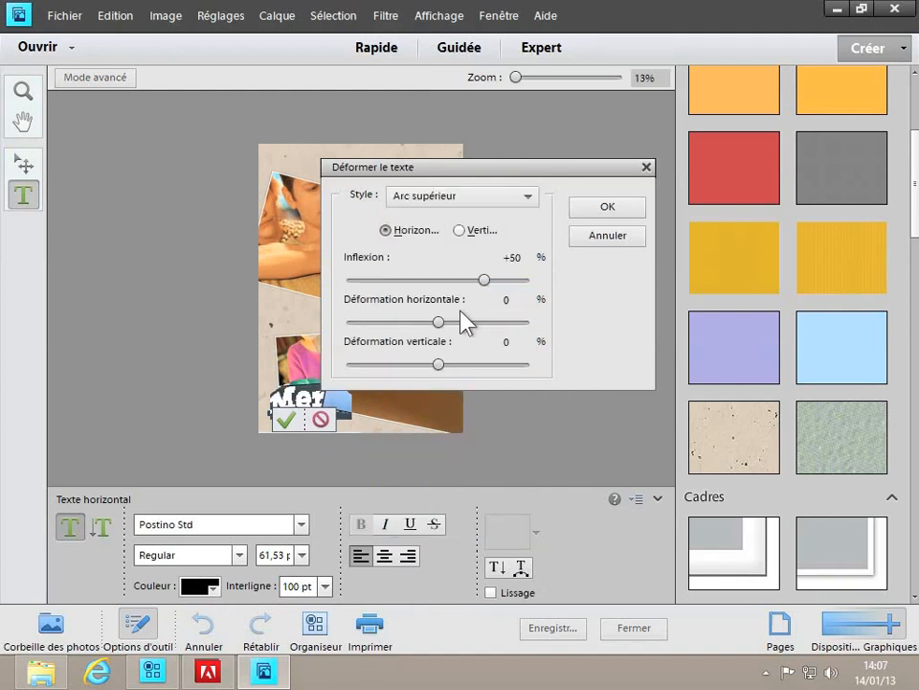
left_click(605, 210)
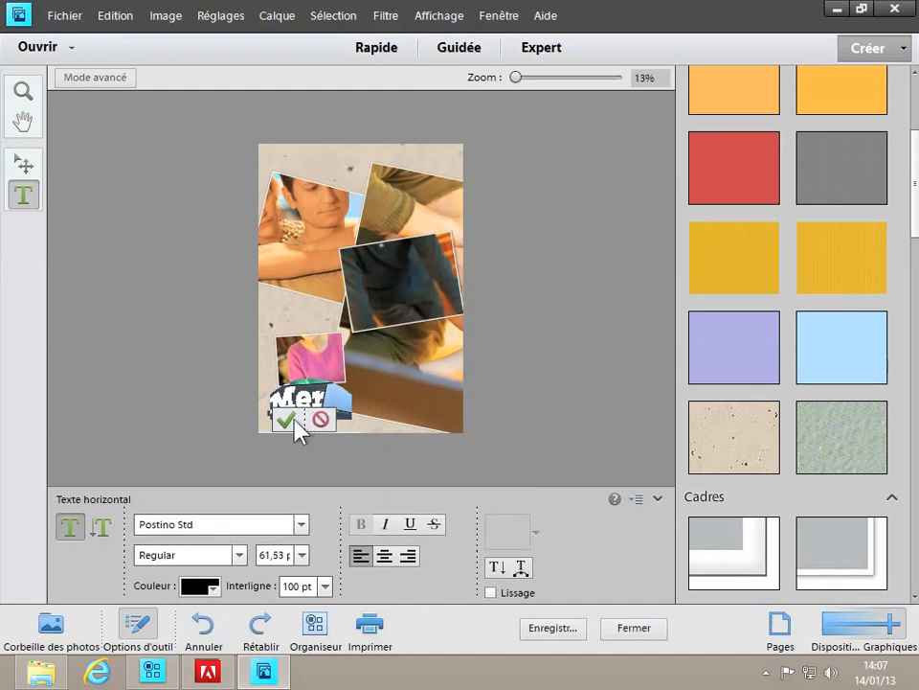
left_click(294, 419)
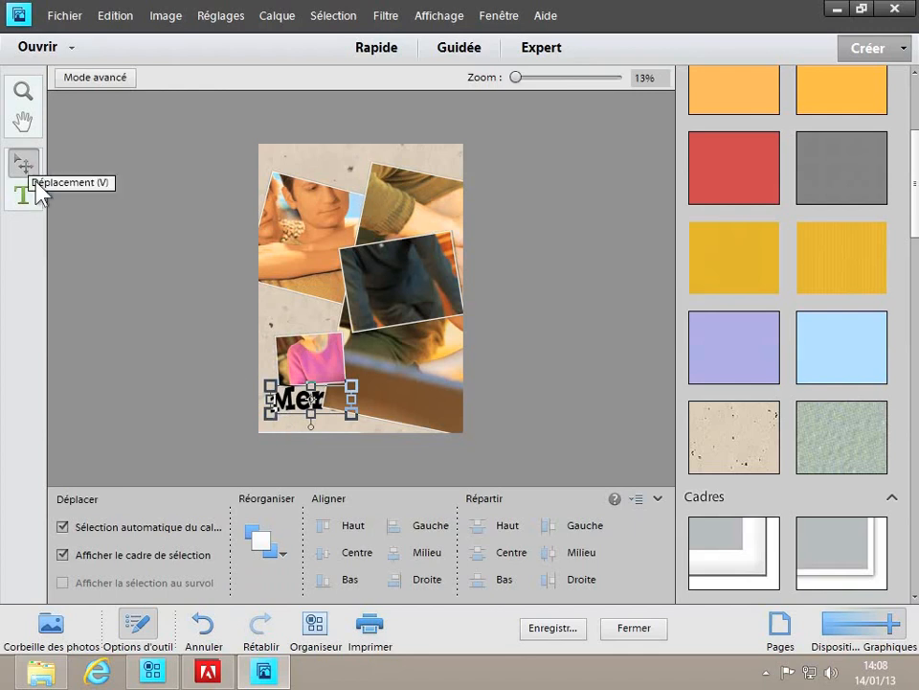
Bring the "Merci" caption to the foreground (Premier plan) and move it slightly down, clear of the pink-sweater photo.
left_click(280, 555)
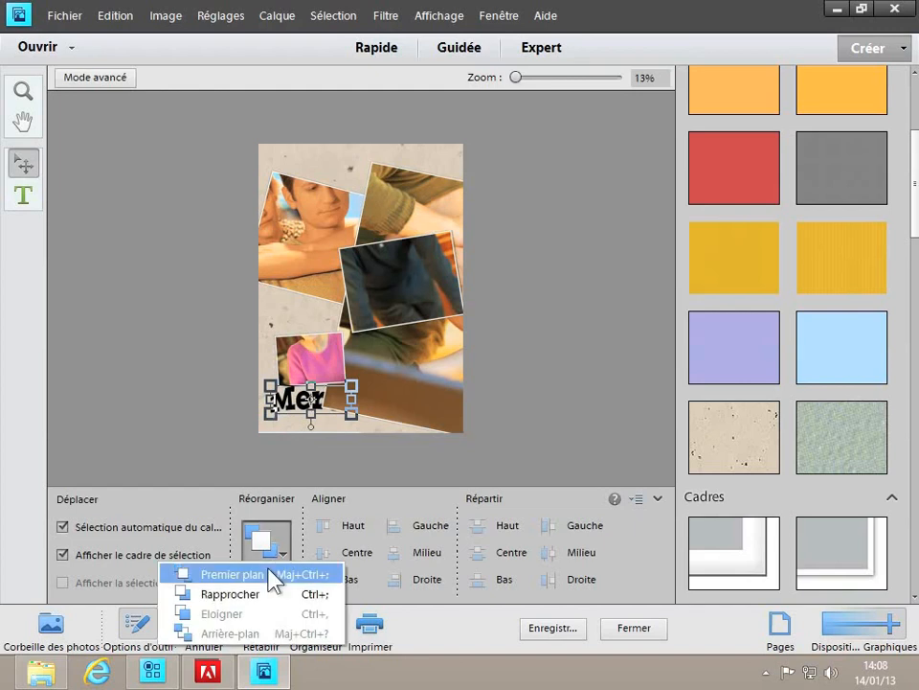
left_click(265, 576)
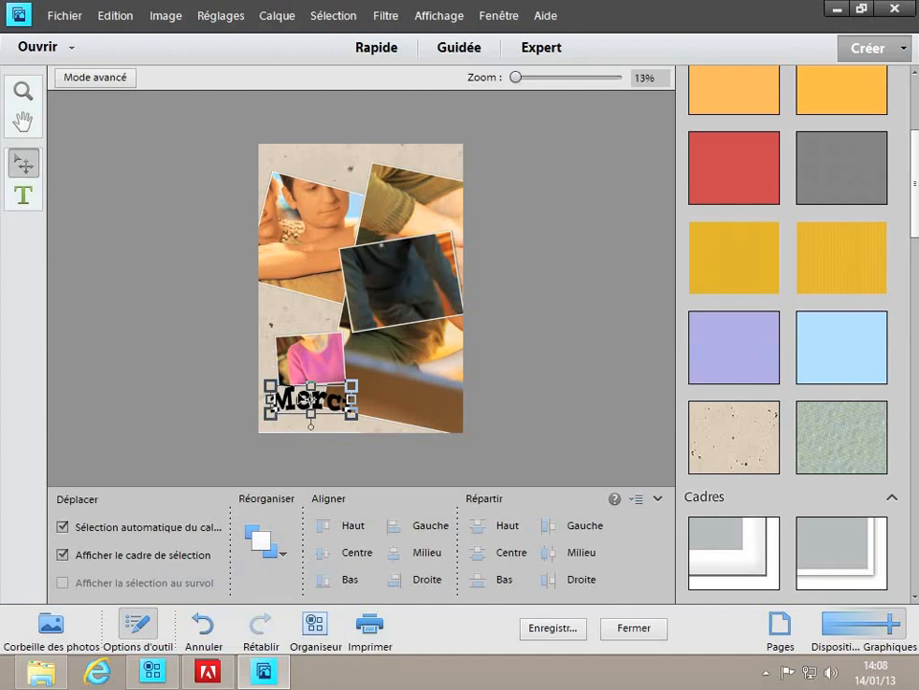
left_click_drag(308, 395, 300, 406)
left_click_drag(298, 403, 297, 405)
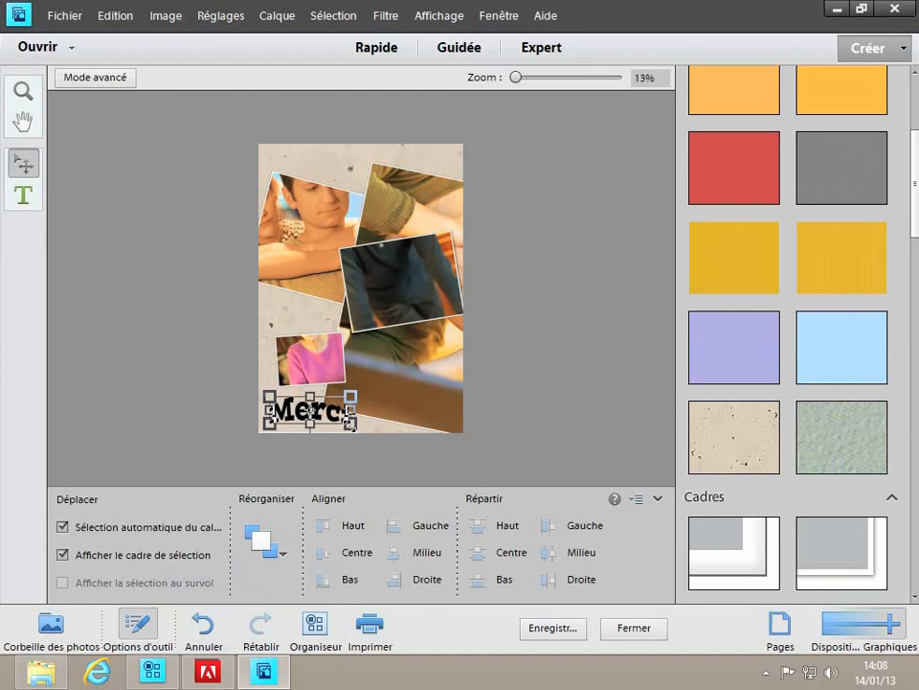
left_click(391, 439)
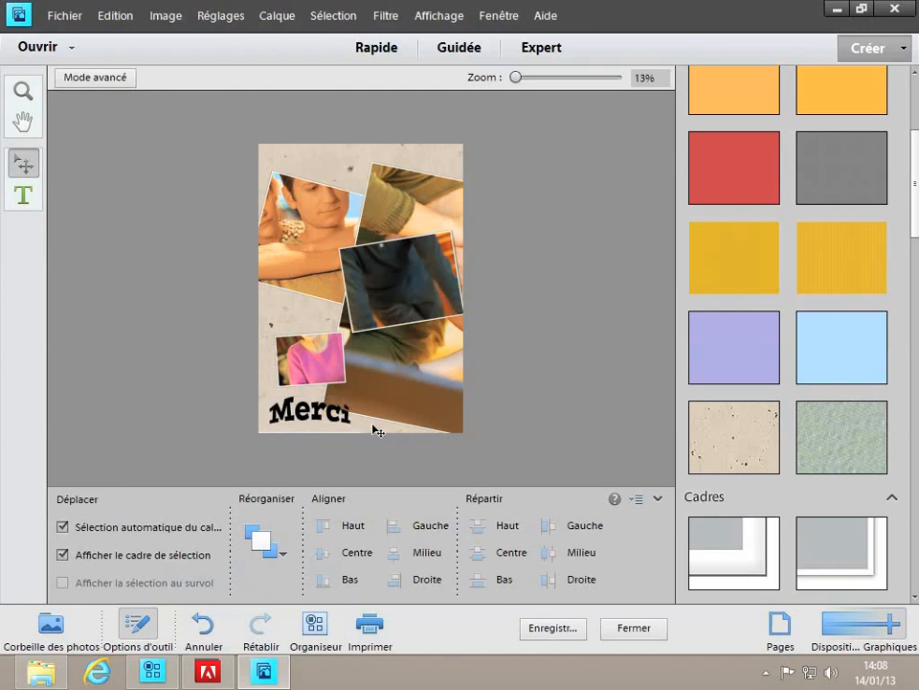